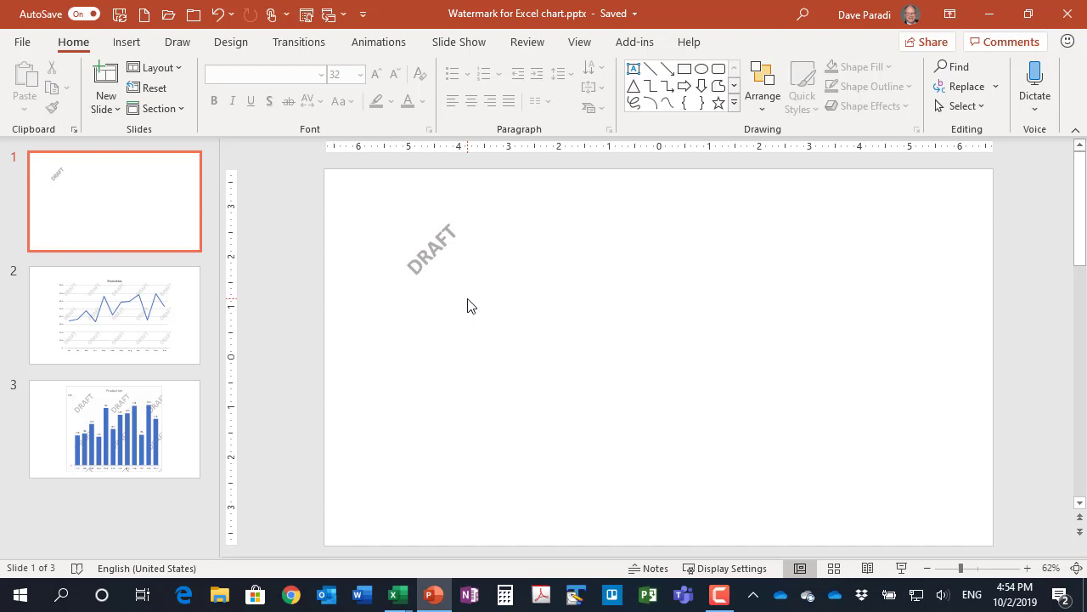
# Step: Add a 32-point text box reading 'Confidential' beside the DRAFT text
pyautogui.click(436, 258)
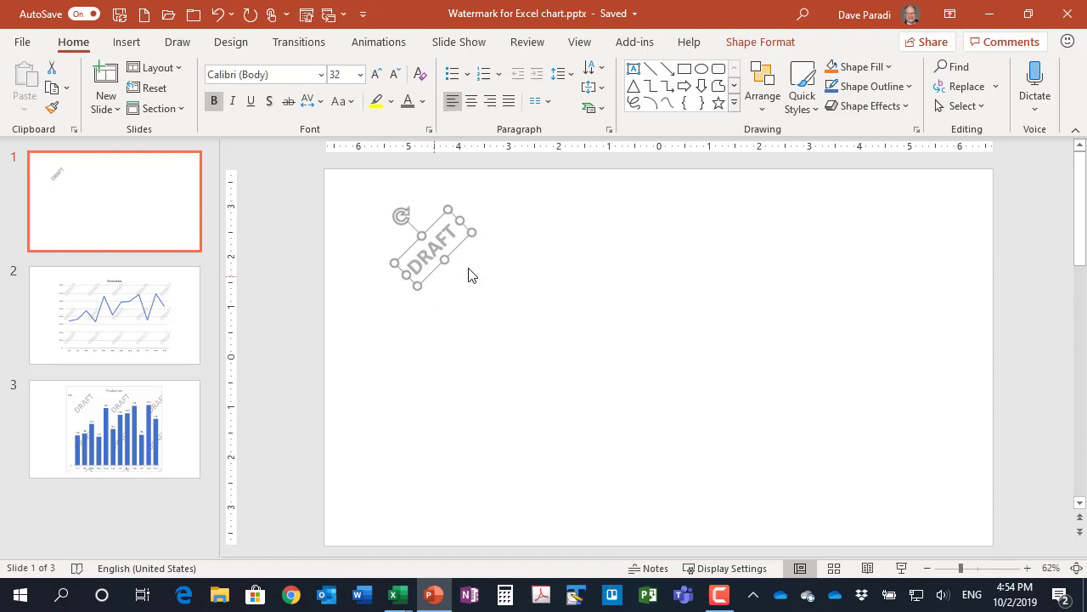
pyautogui.click(517, 309)
pyautogui.click(637, 72)
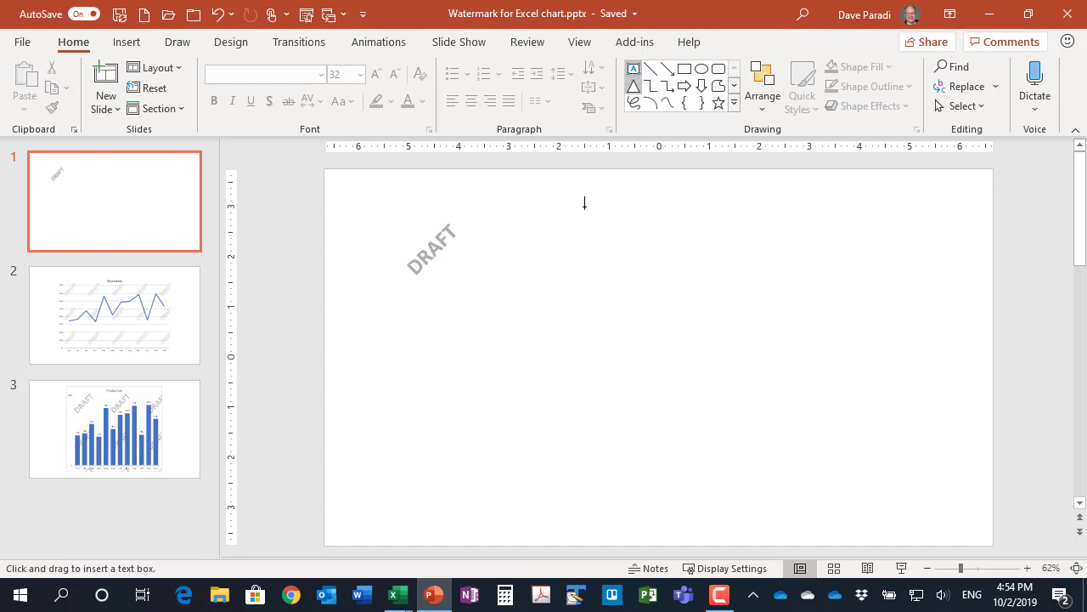
pyautogui.moveTo(575, 248); pyautogui.dragTo(759, 298)
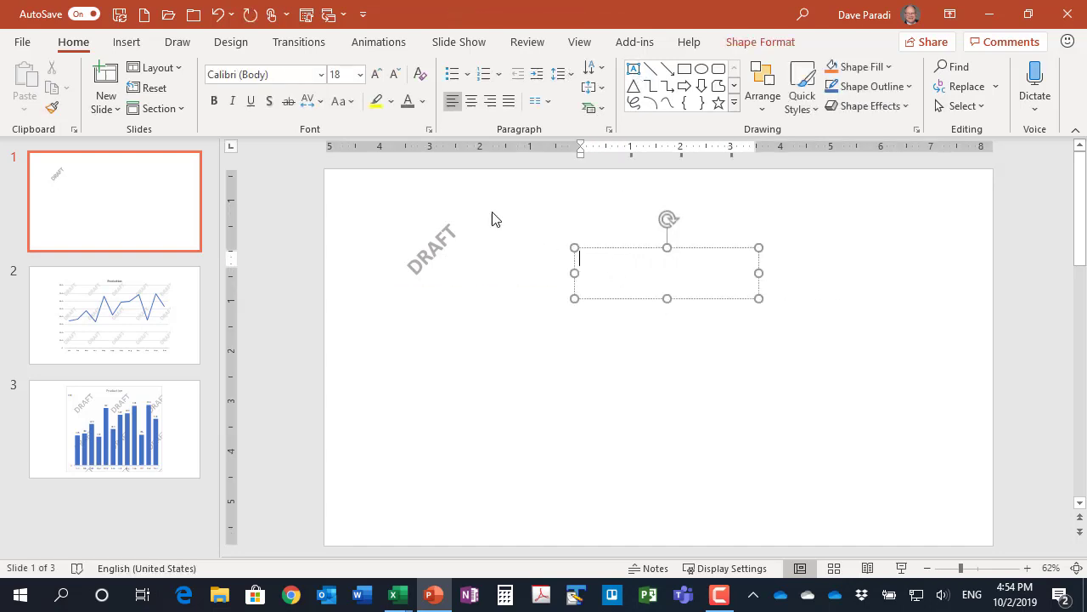
pyautogui.click(361, 75)
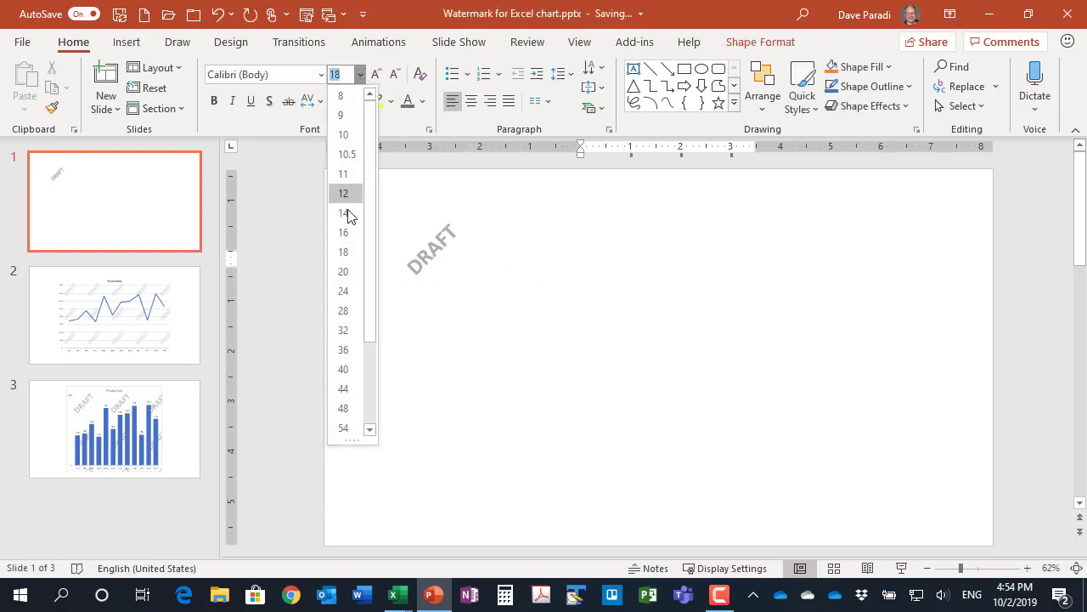
pyautogui.click(347, 329)
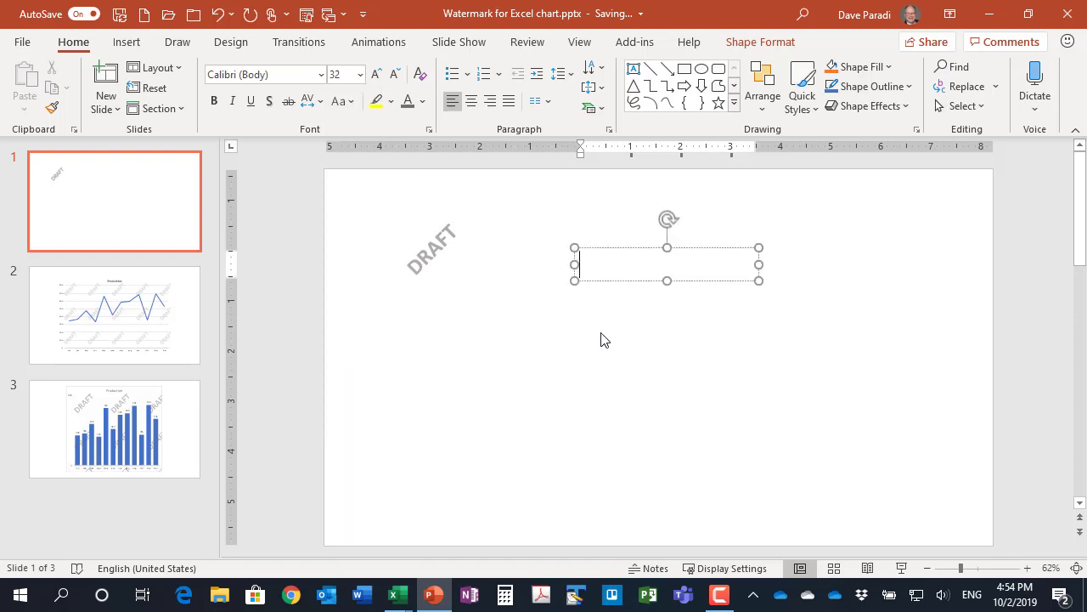
pyautogui.write('Confidential')
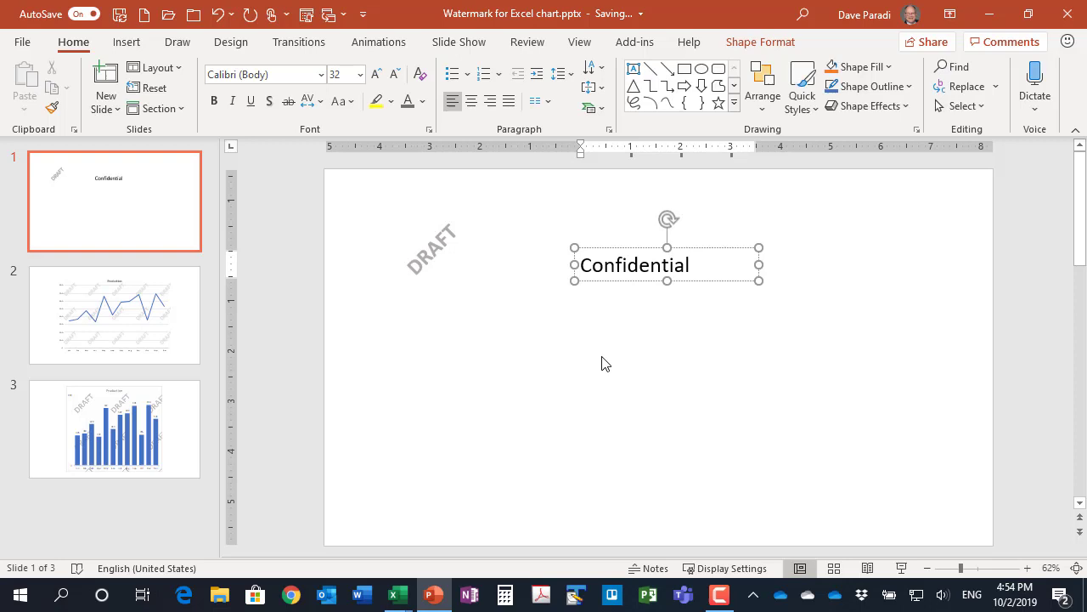
# Step: Narrow the Confidential box to fit its text and make it bold and gray
pyautogui.click(755, 264)
pyautogui.moveTo(758, 265); pyautogui.dragTo(725, 266)
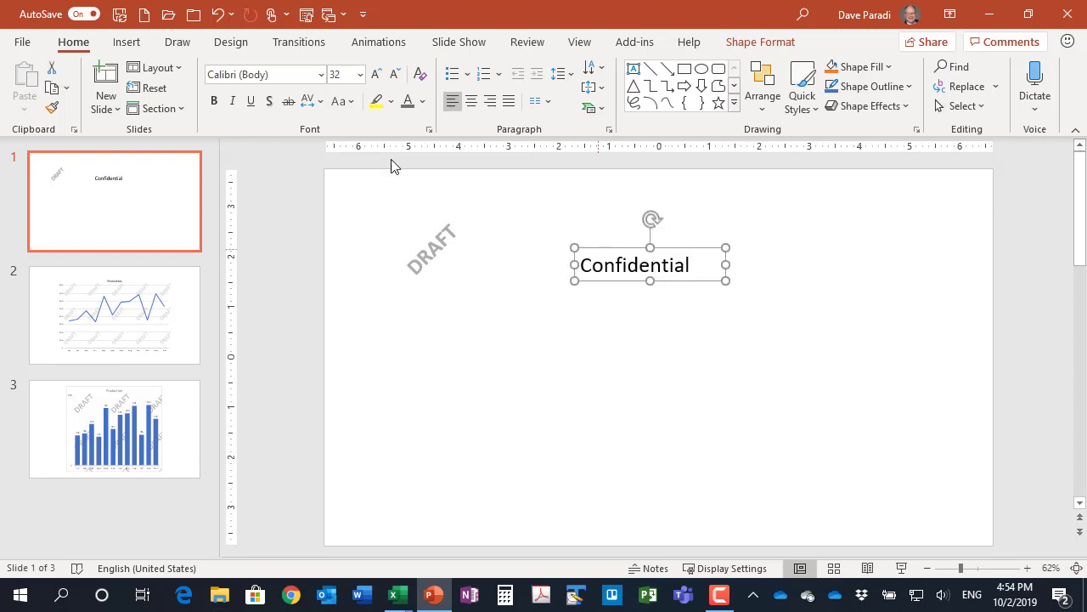
pyautogui.click(211, 102)
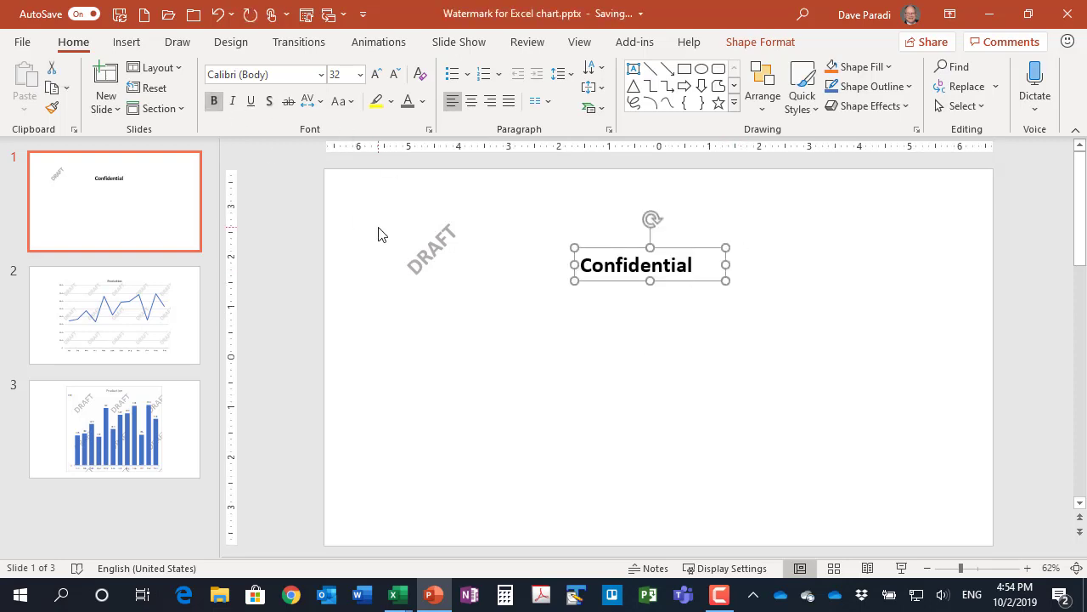
pyautogui.click(422, 101)
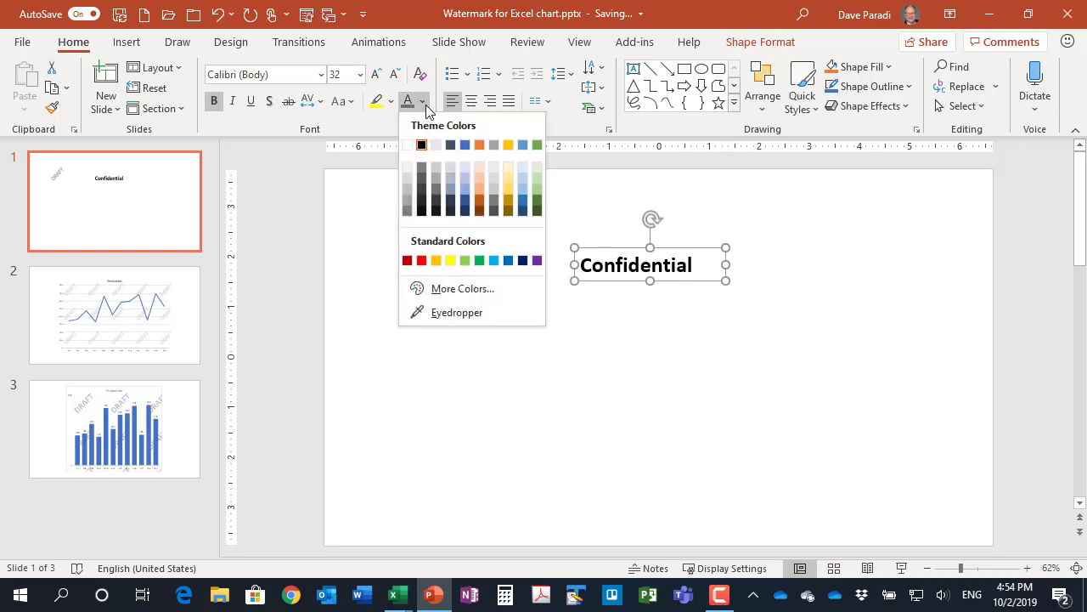
pyautogui.click(437, 190)
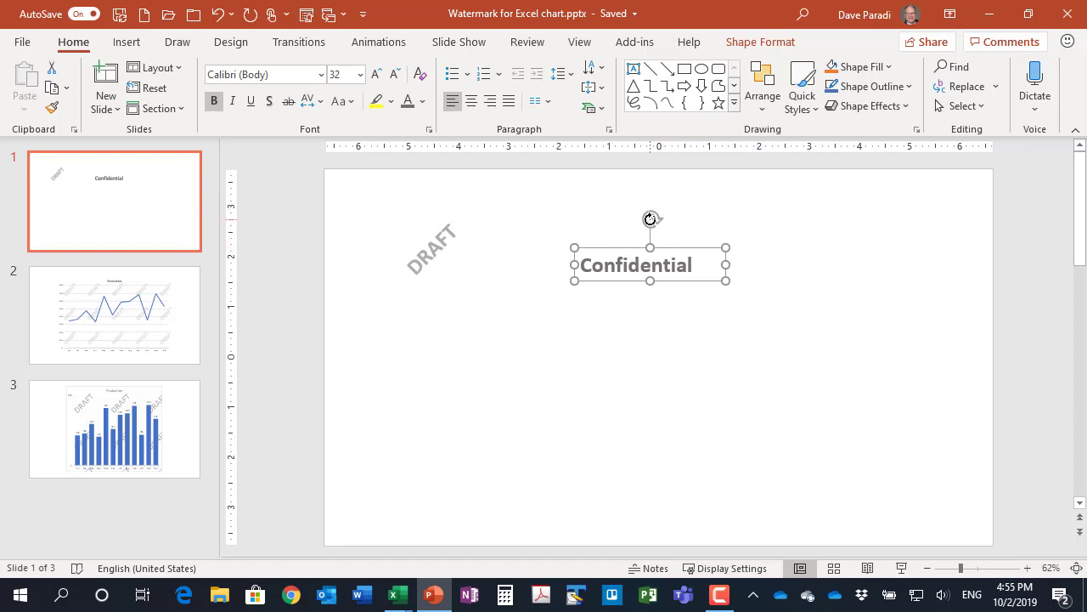
# Step: Rotate the Confidential box counter-clockwise onto a diagonal like DRAFT
pyautogui.moveTo(650, 220); pyautogui.dragTo(619, 220)
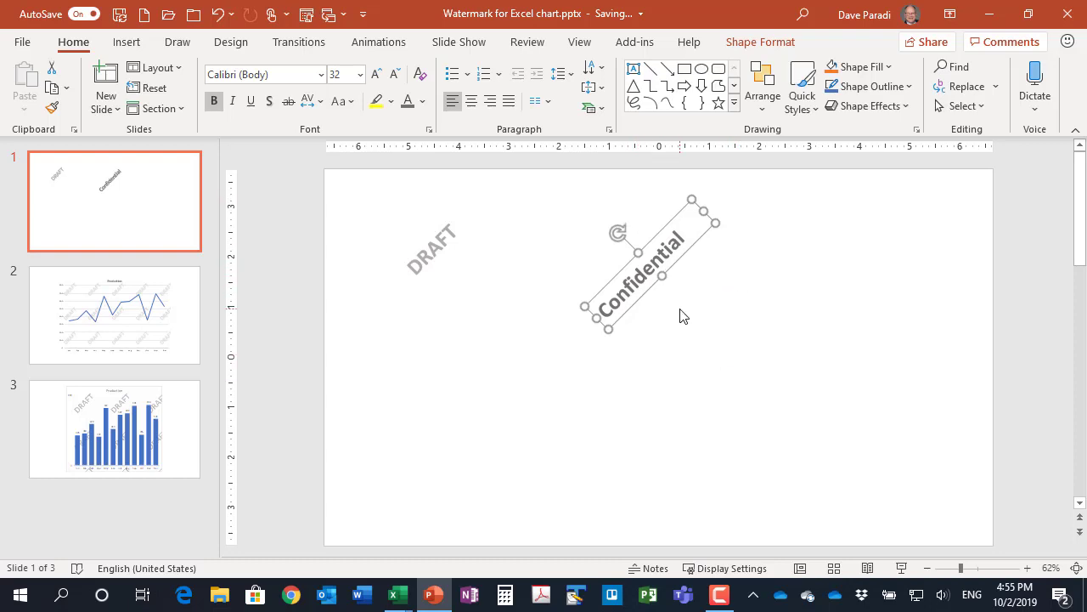
pyautogui.rightClick(695, 243)
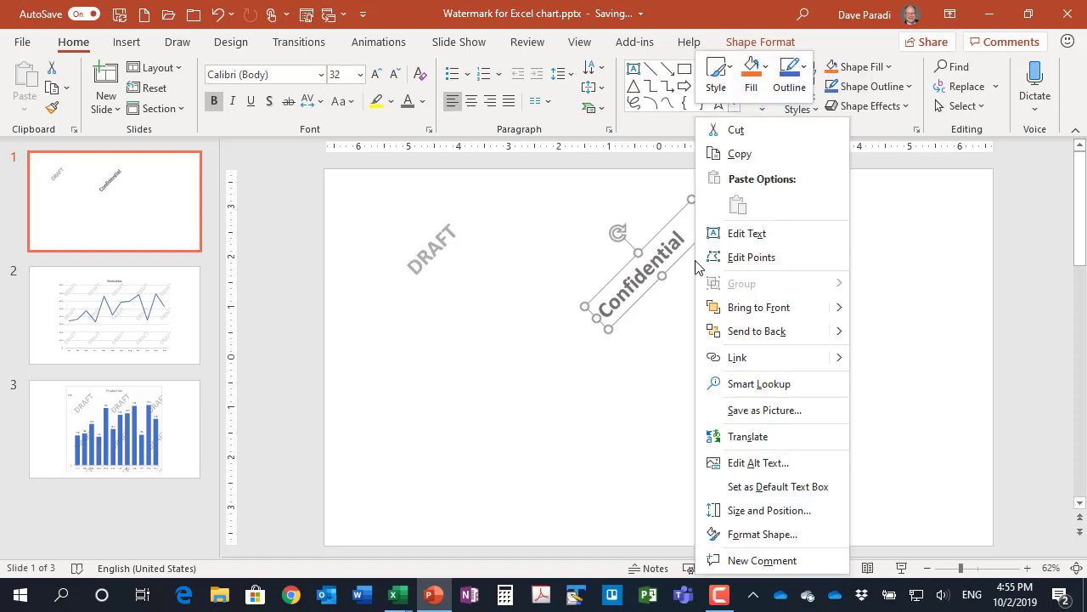
pyautogui.click(754, 413)
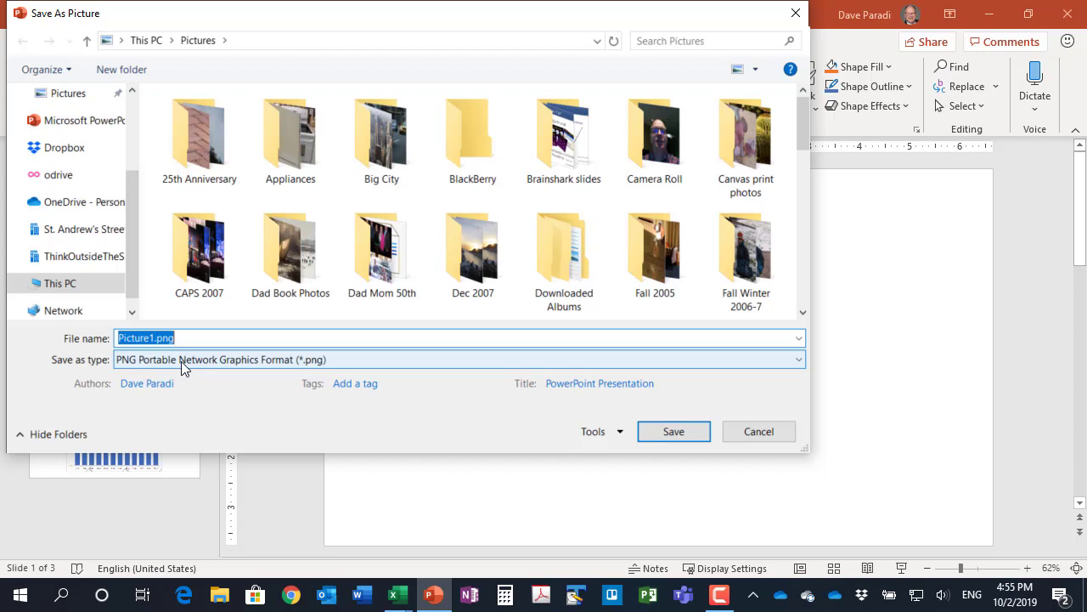
pyautogui.click(181, 361)
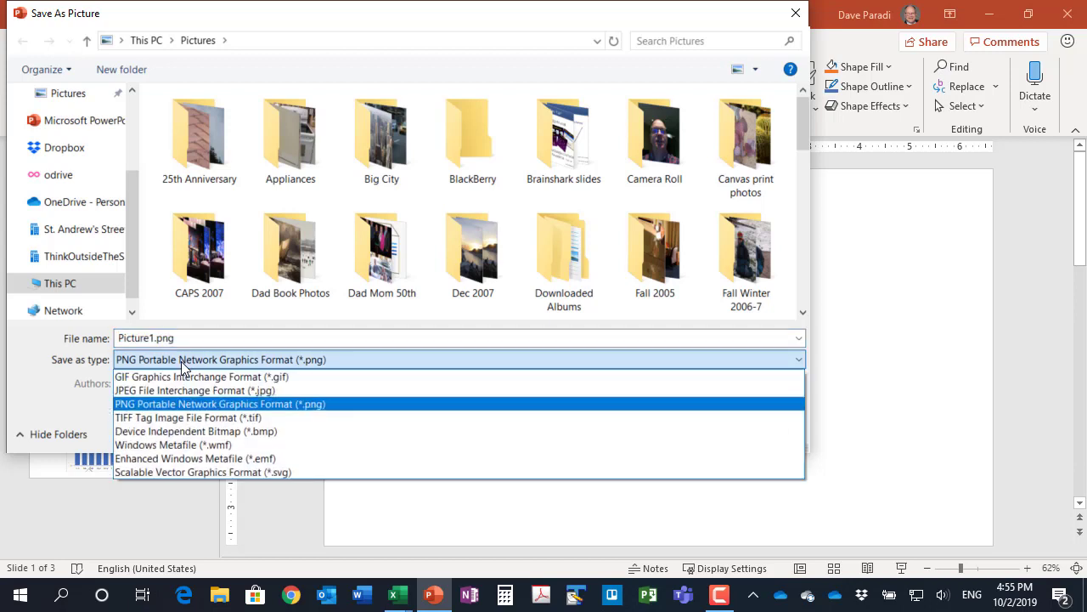
pyautogui.click(189, 388)
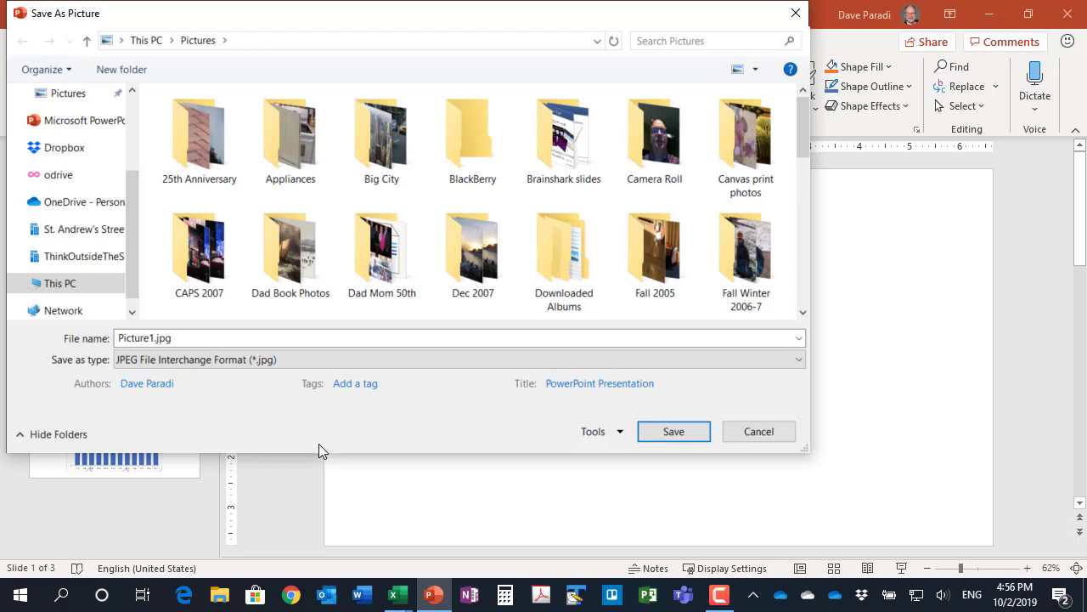
pyautogui.click(761, 432)
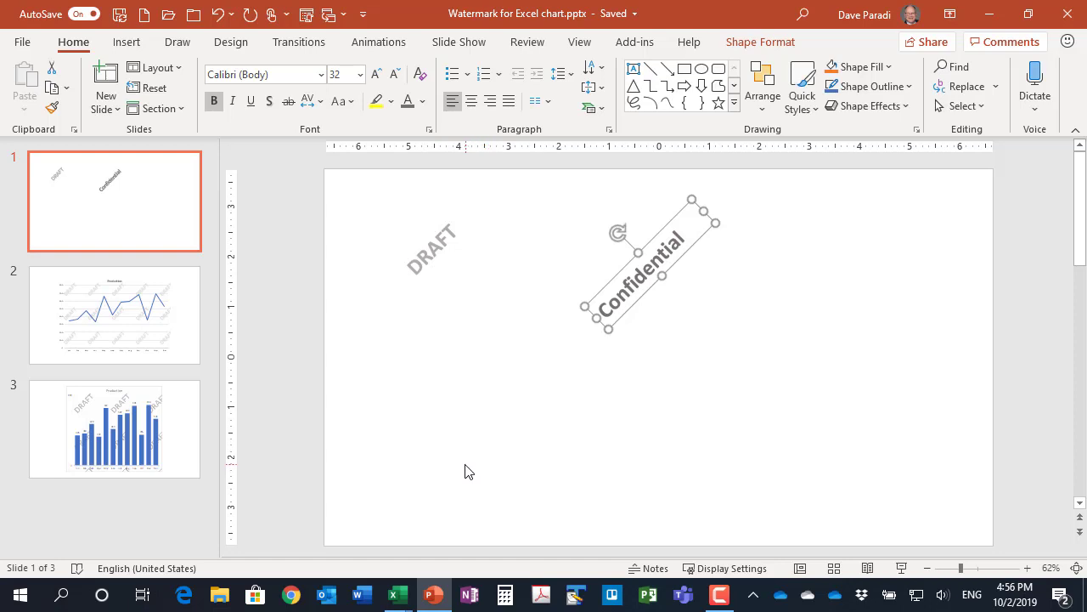
# Step: Switch to Watermark demo.xlsx in Excel and select its Production column chart
pyautogui.moveTo(396, 592)
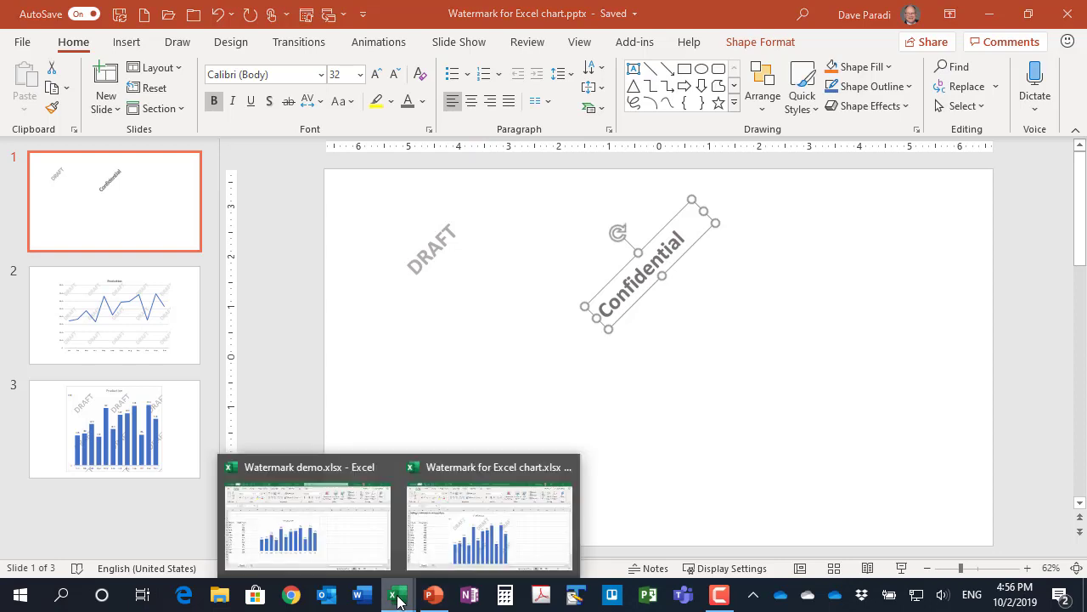
pyautogui.click(315, 553)
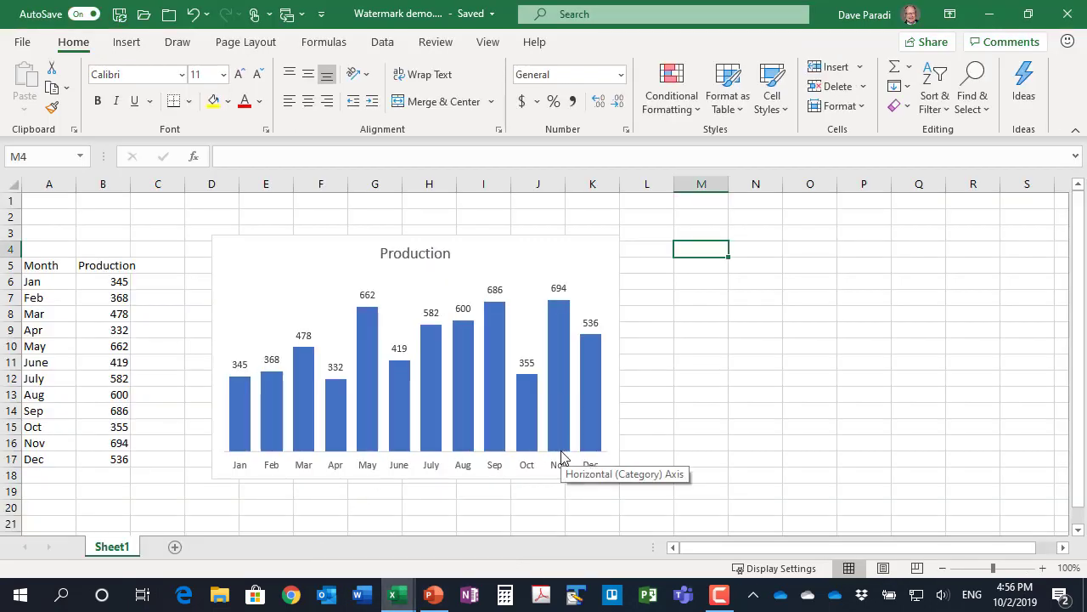
pyautogui.click(549, 237)
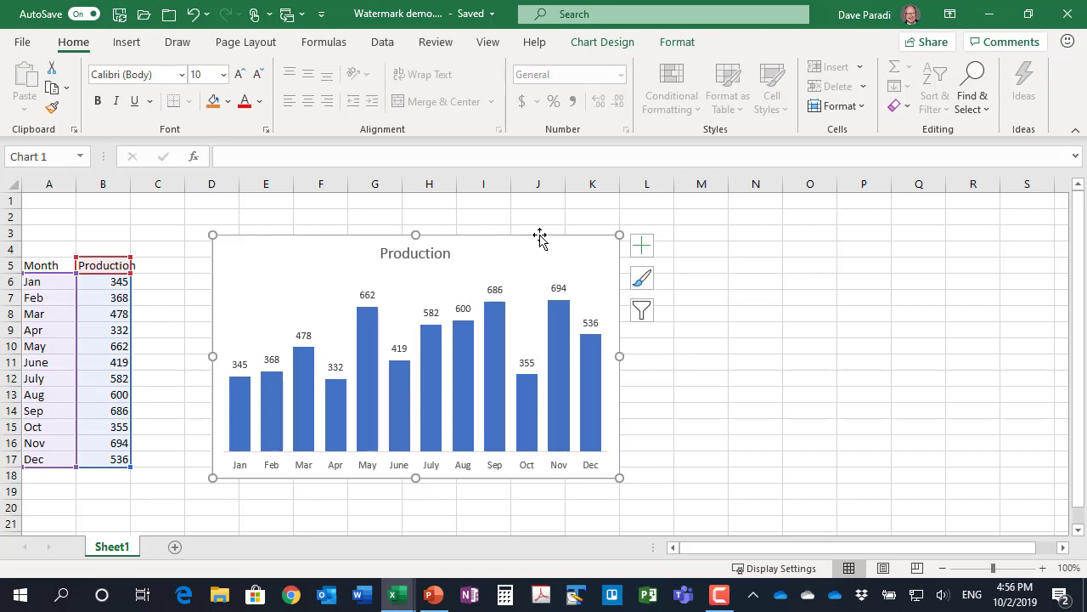
# Step: Give the Production chart area a Picture or texture fill in Format Chart Area
pyautogui.doubleClick(540, 238)
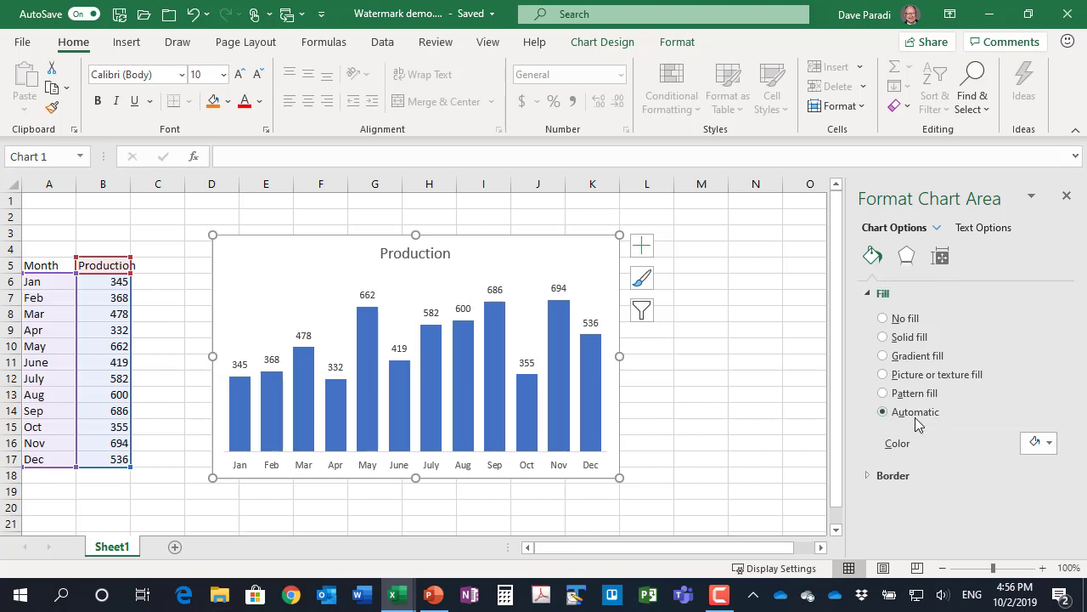
pyautogui.click(883, 374)
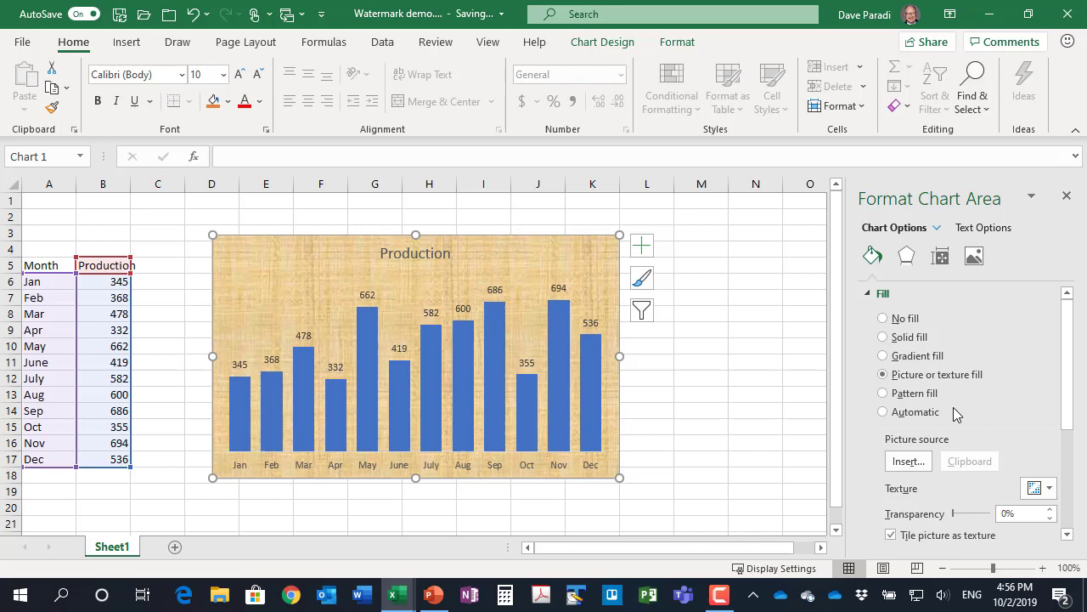
# Step: Insert DRAFT background.jpg from a file as the chart area's picture fill
pyautogui.click(908, 463)
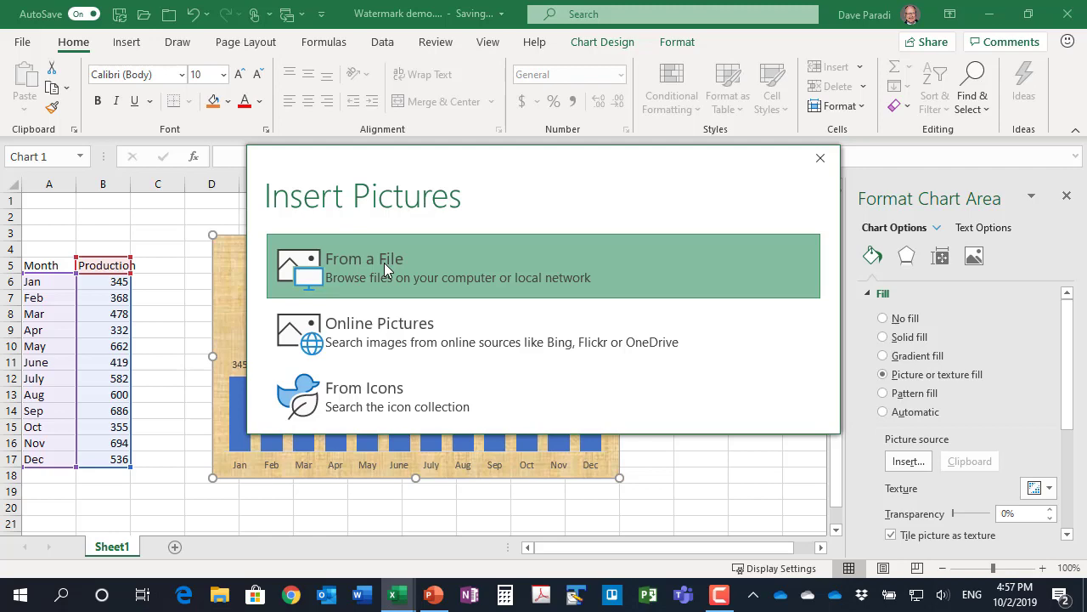
pyautogui.click(386, 262)
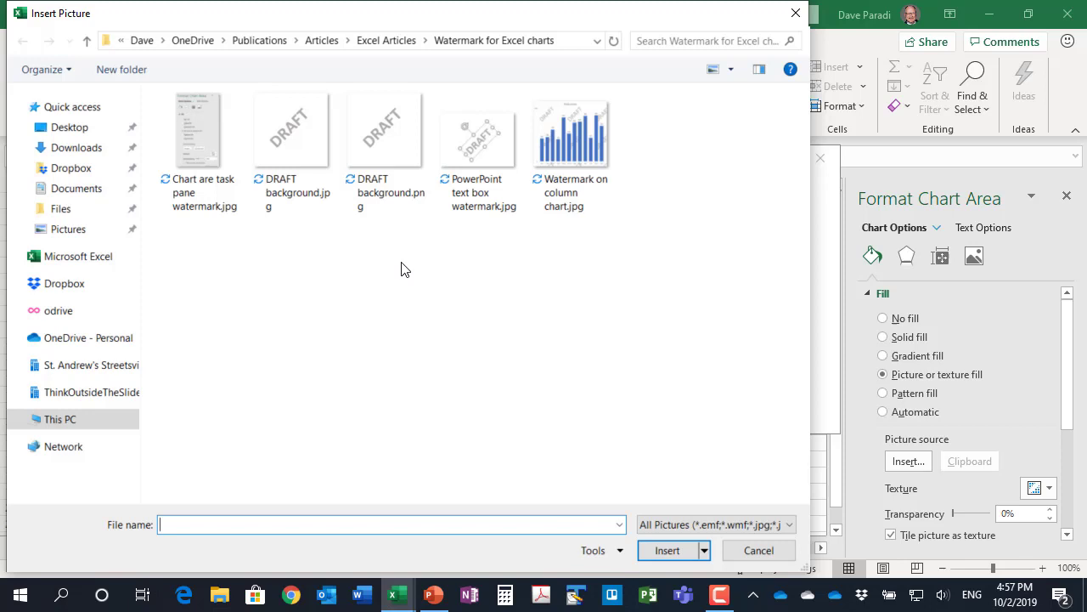
pyautogui.click(302, 153)
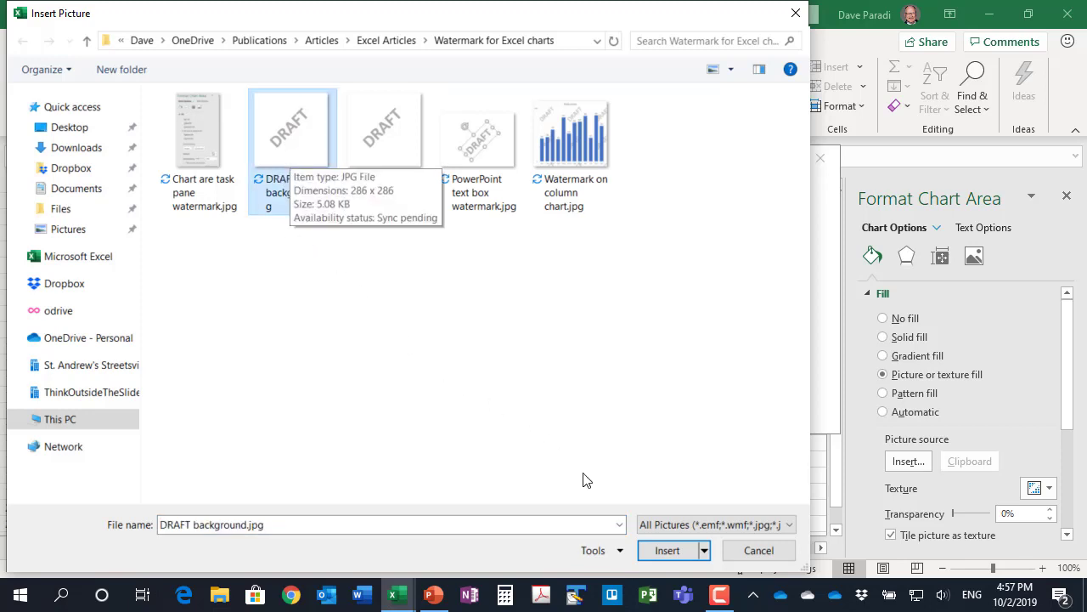
pyautogui.click(667, 550)
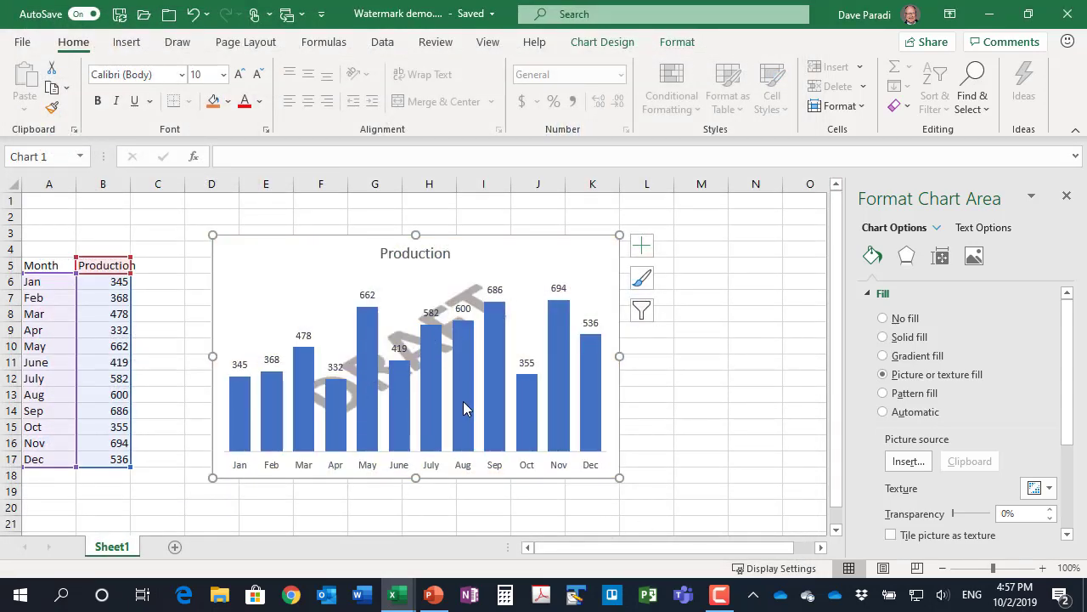
# Step: Tile the DRAFT picture as a texture and set its transparency to 20%
pyautogui.moveTo(463, 401)
pyautogui.click(891, 535)
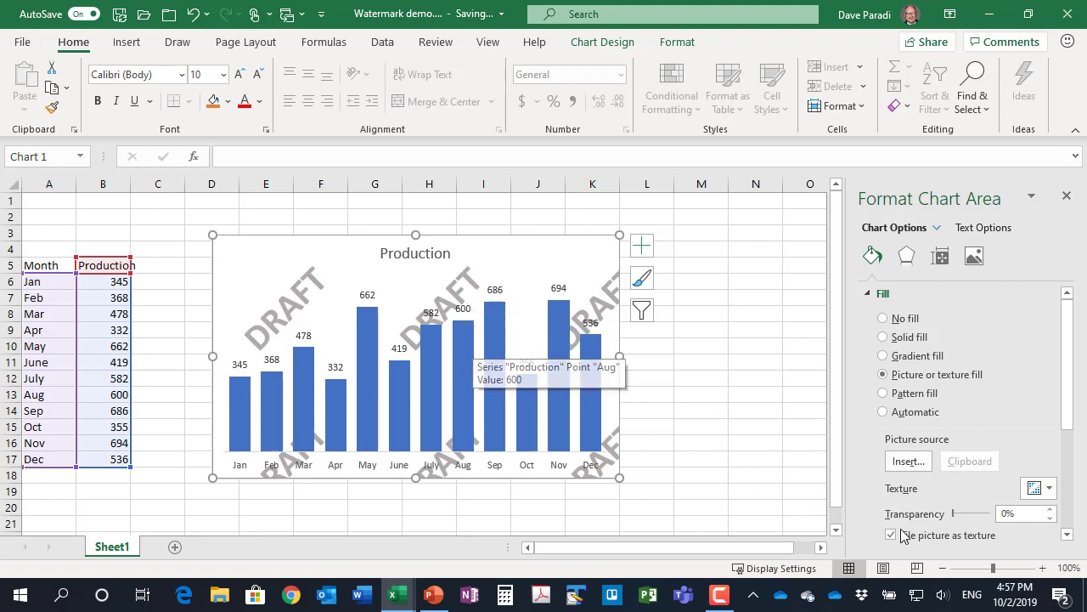
pyautogui.click(1004, 515)
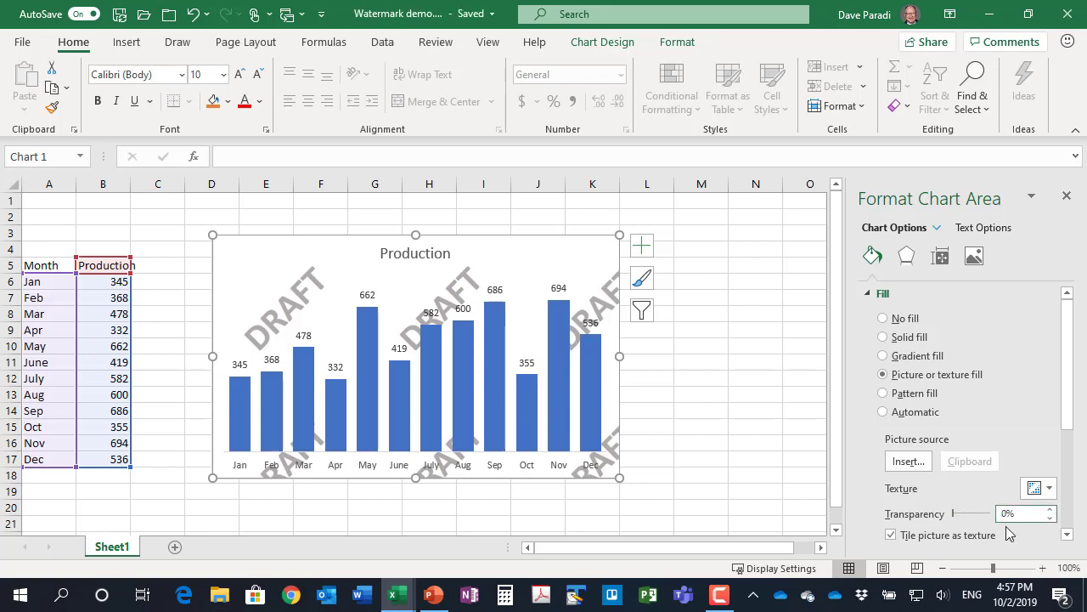
pyautogui.write('2')
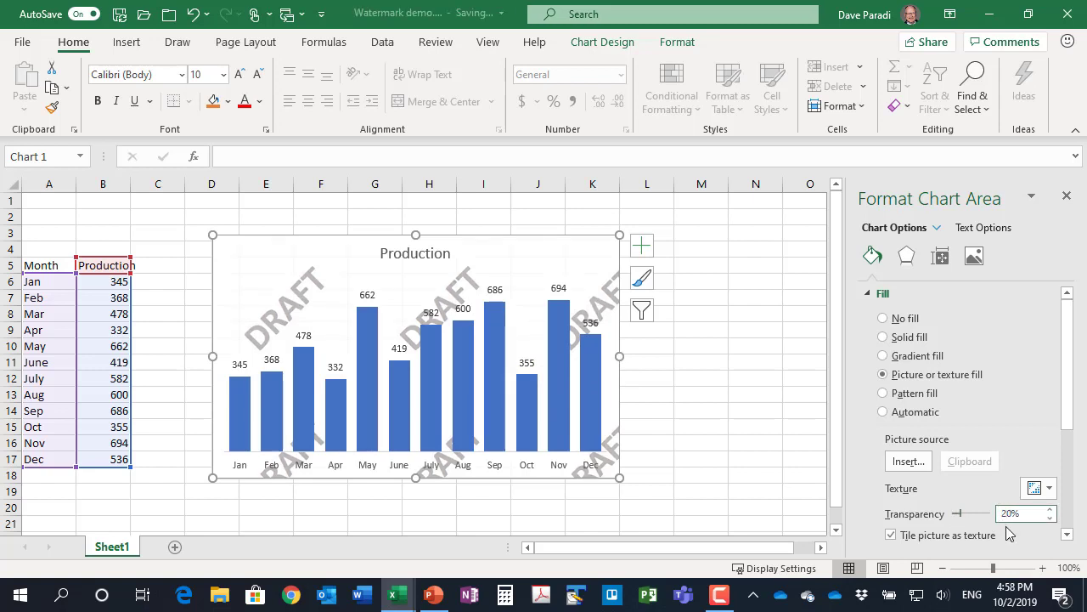
pyautogui.press('Return')
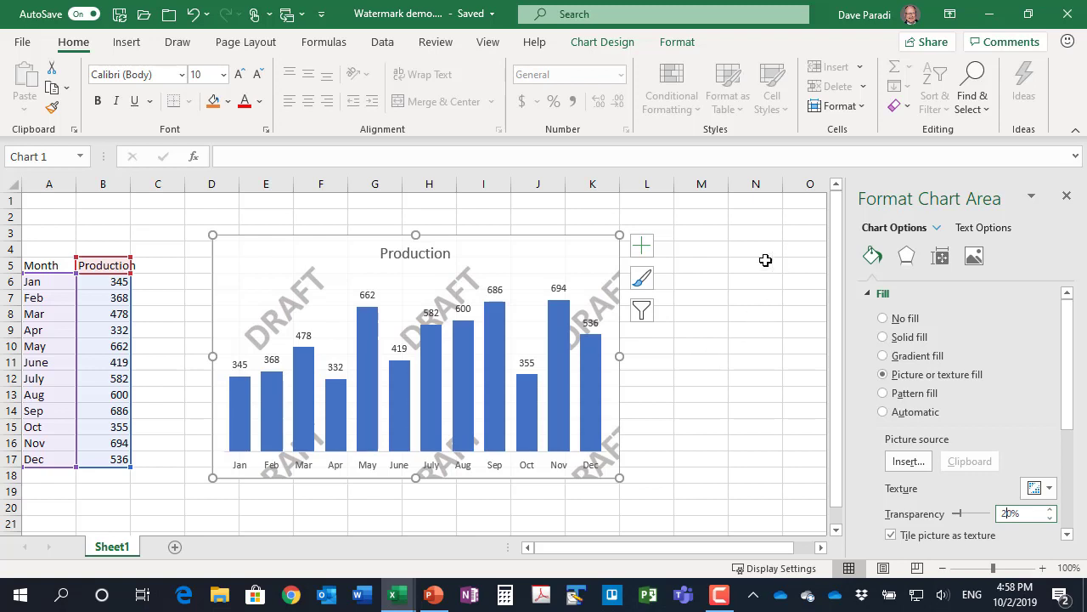
# Step: Switch the Production chart area's fill to Automatic, dropping the DRAFT picture
pyautogui.click(552, 235)
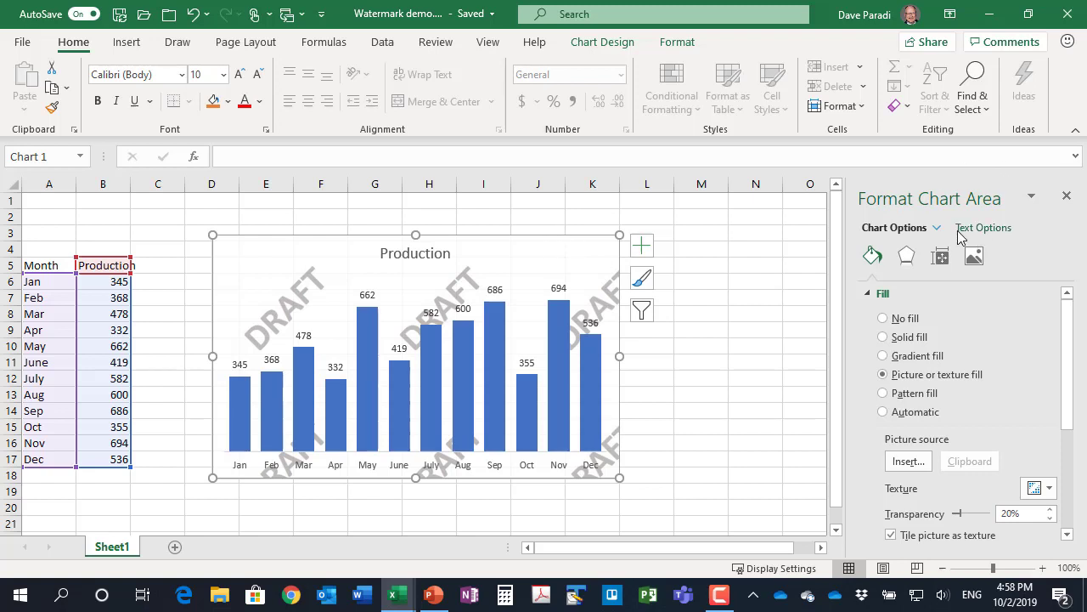
pyautogui.click(883, 411)
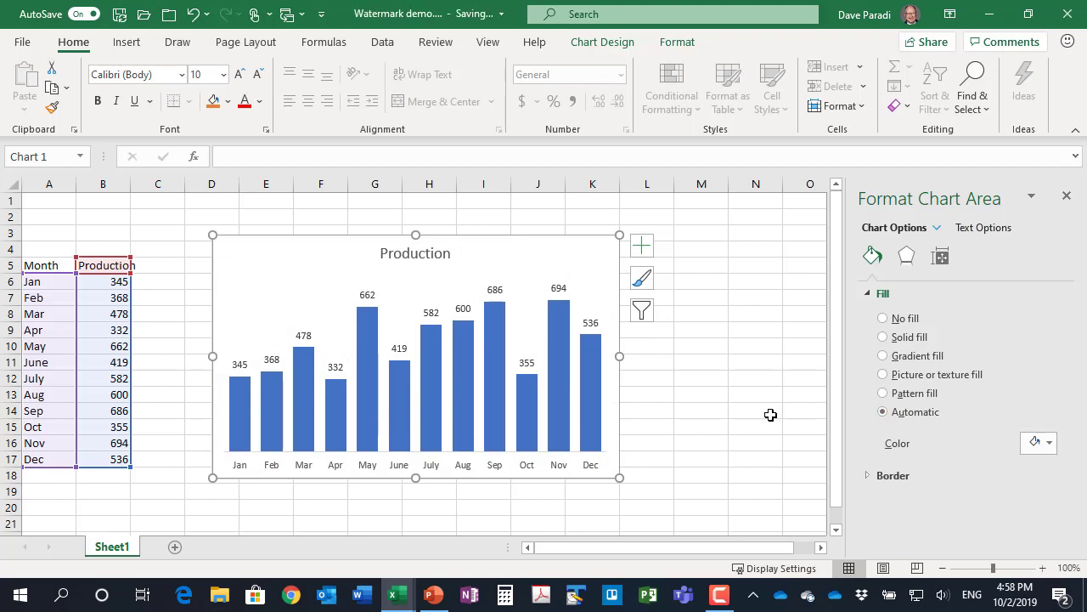